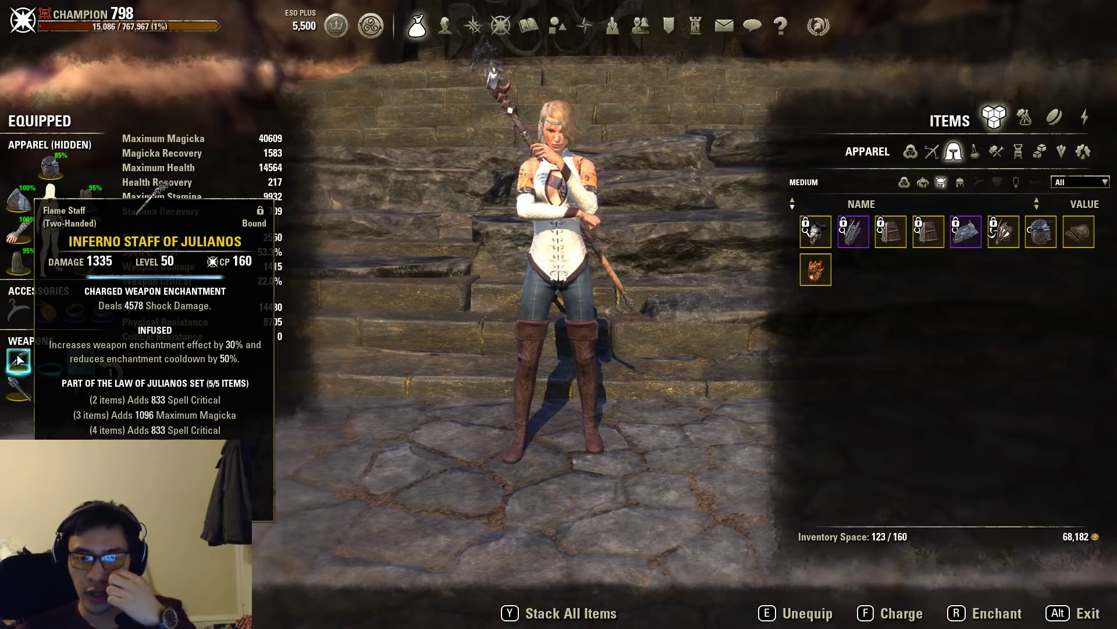
Step: Show the weapon inventory and compare the Lightning Staff of Julianos with the equipped Inferno Staff of Julianos
{"action": "left_click", "coordinate": [931, 152]}
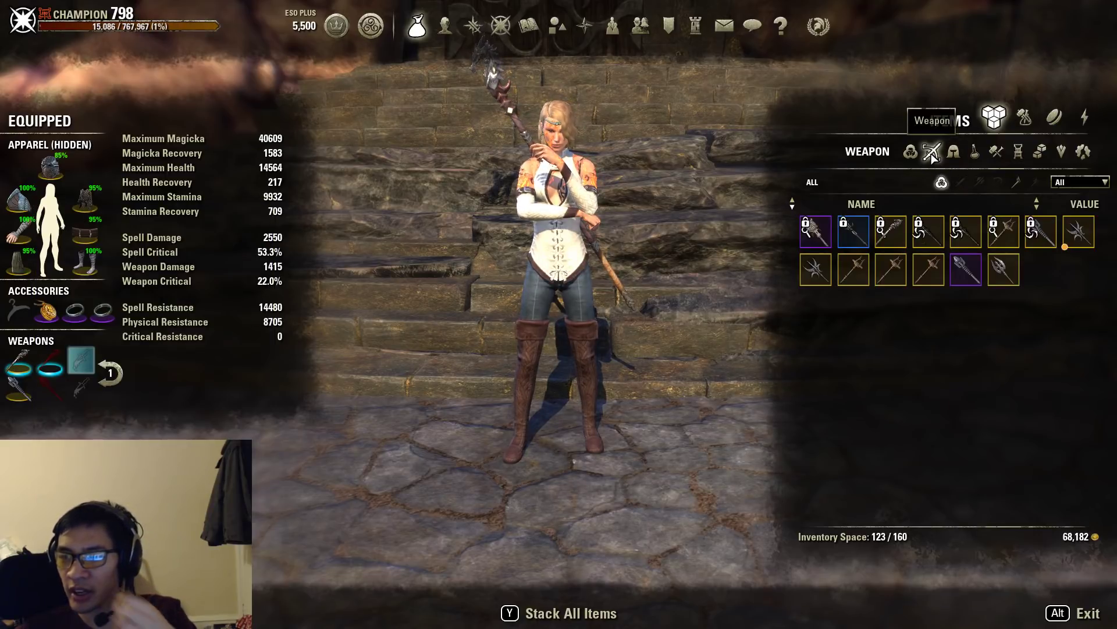
{"action": "mouse_move", "coordinate": [887, 235]}
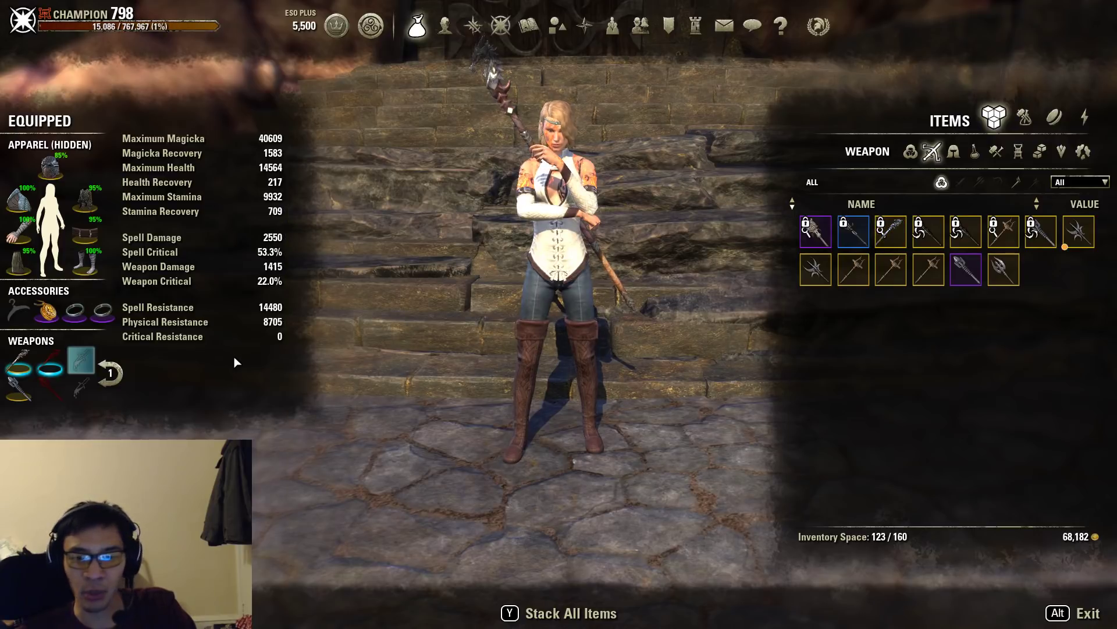
{"action": "mouse_move", "coordinate": [73, 185]}
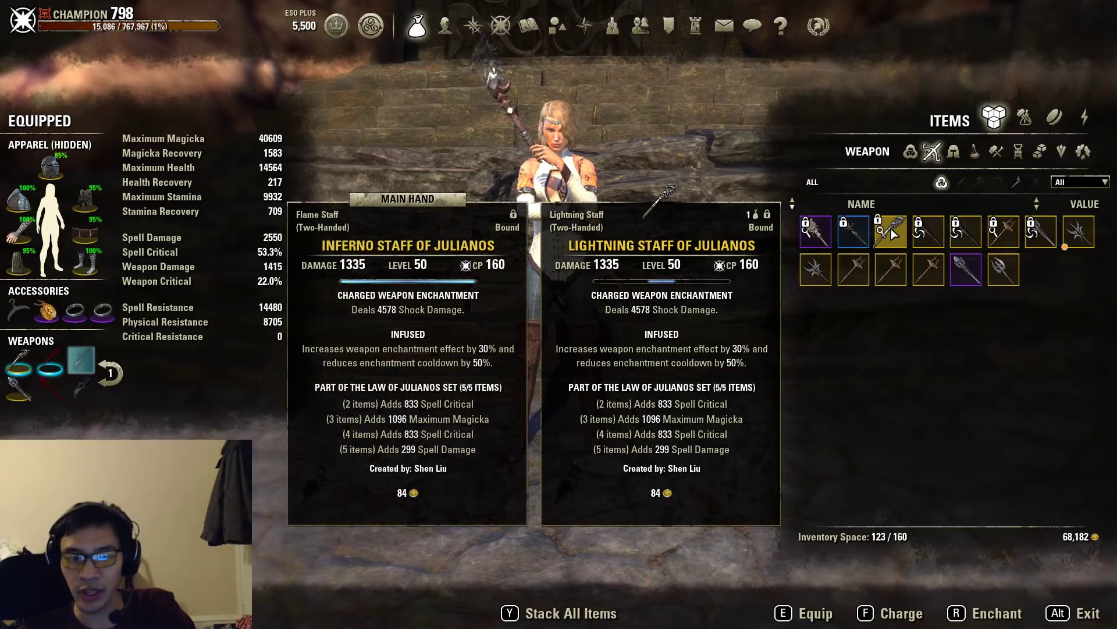
{"action": "mouse_move", "coordinate": [77, 286]}
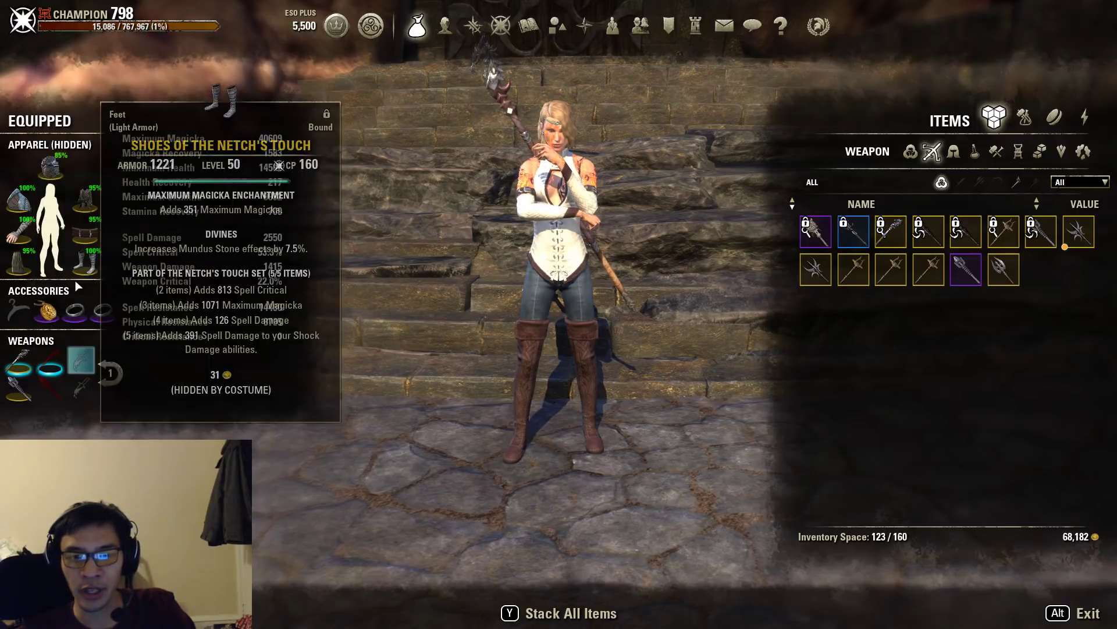
{"action": "mouse_move", "coordinate": [27, 358]}
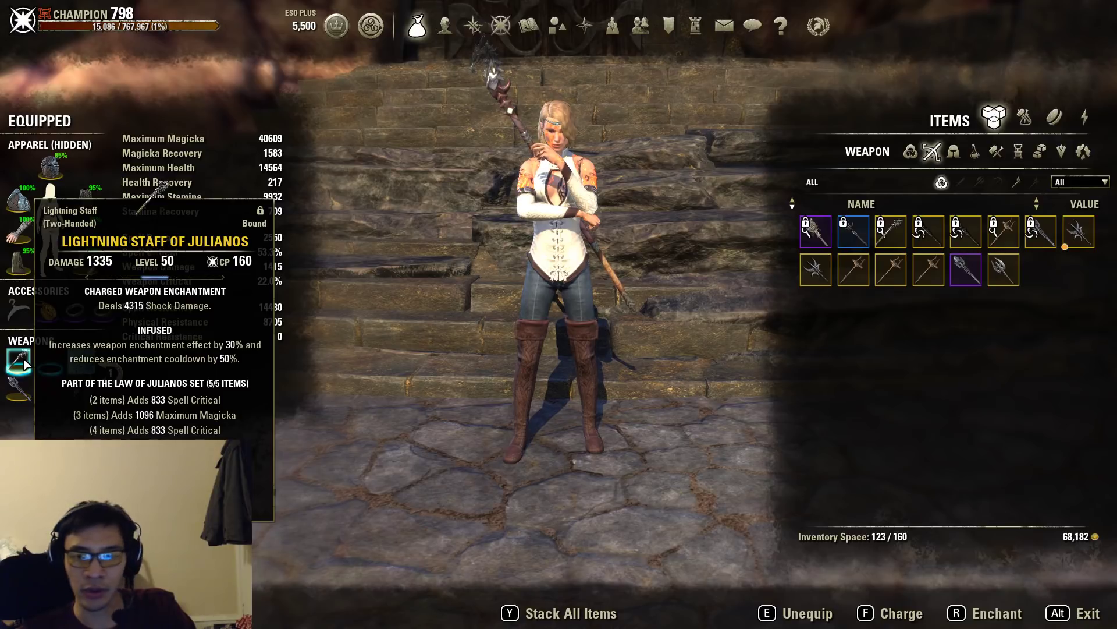
{"action": "left_click_drag", "start_coordinate": [26, 364], "coordinate": [81, 361]}
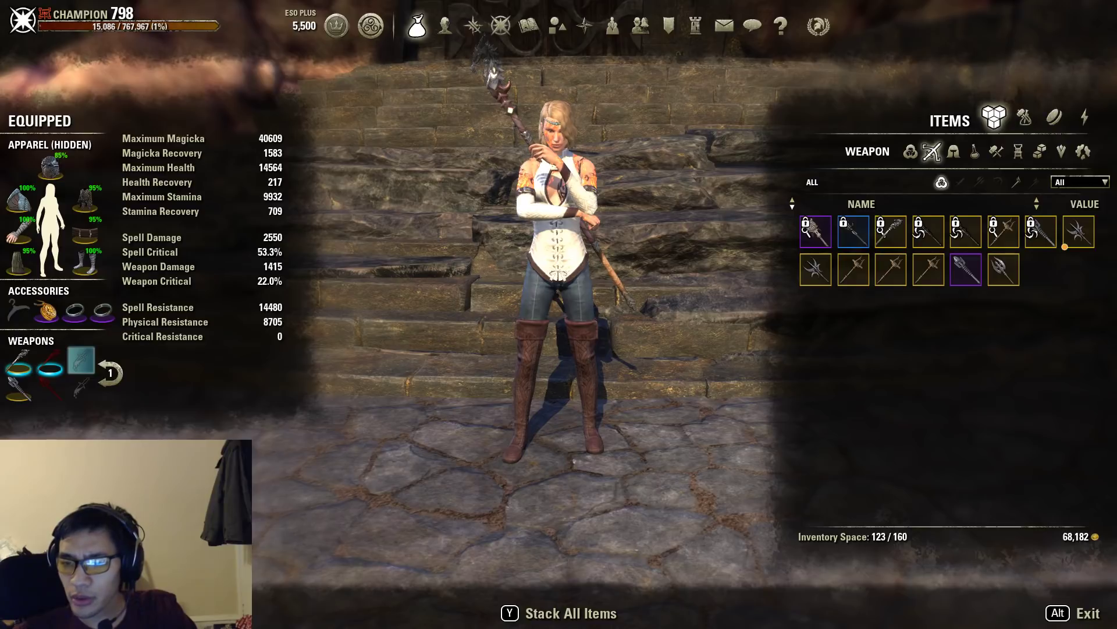
Step: Switch to the Parse averages spreadsheet in Google Sheets and select the parse data in A2:J10
{"action": "key", "text": "alt+Tab"}
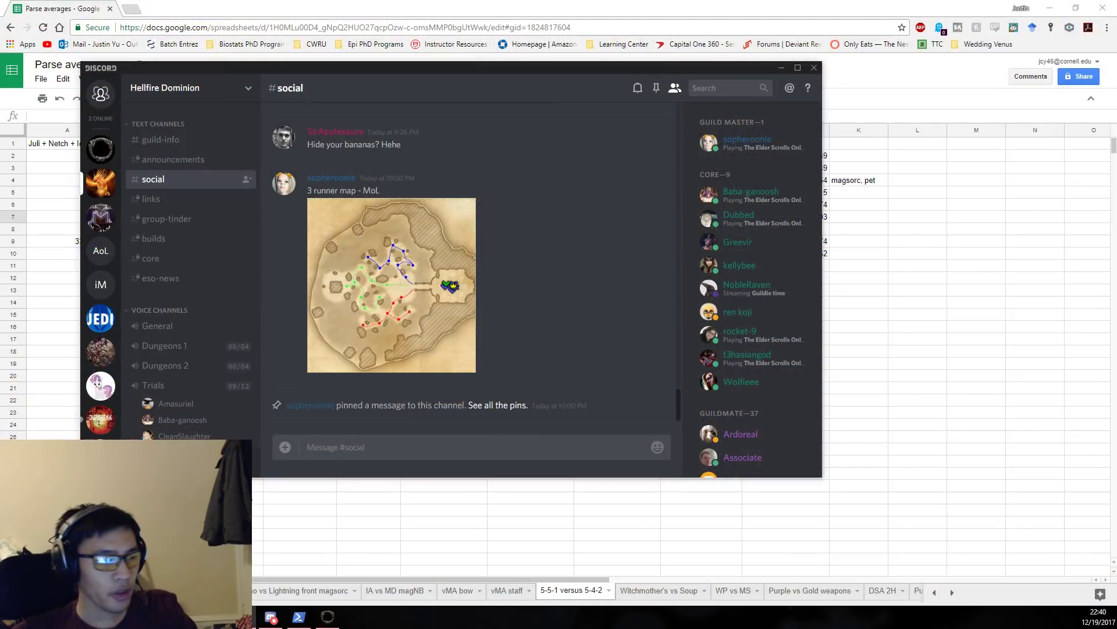
{"action": "left_click", "coordinate": [255, 512]}
{"action": "left_click_drag", "start_coordinate": [67, 158], "coordinate": [814, 255]}
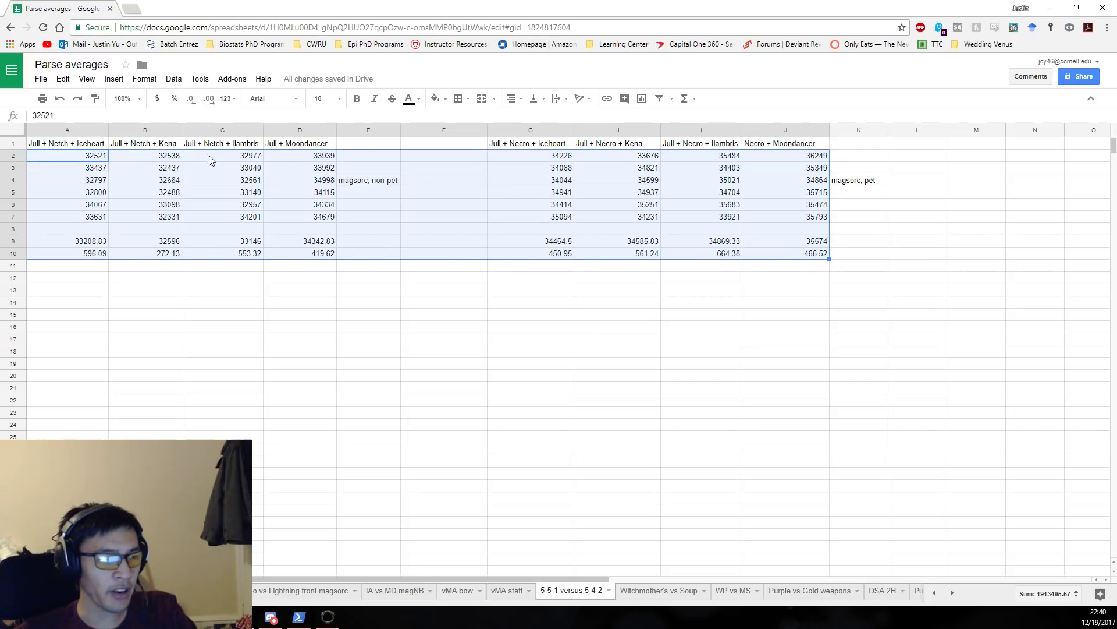
Step: Review the gear setup headers of the Netch and Necro column groups in row 1 and the magsorc pet note
{"action": "left_click", "coordinate": [83, 148]}
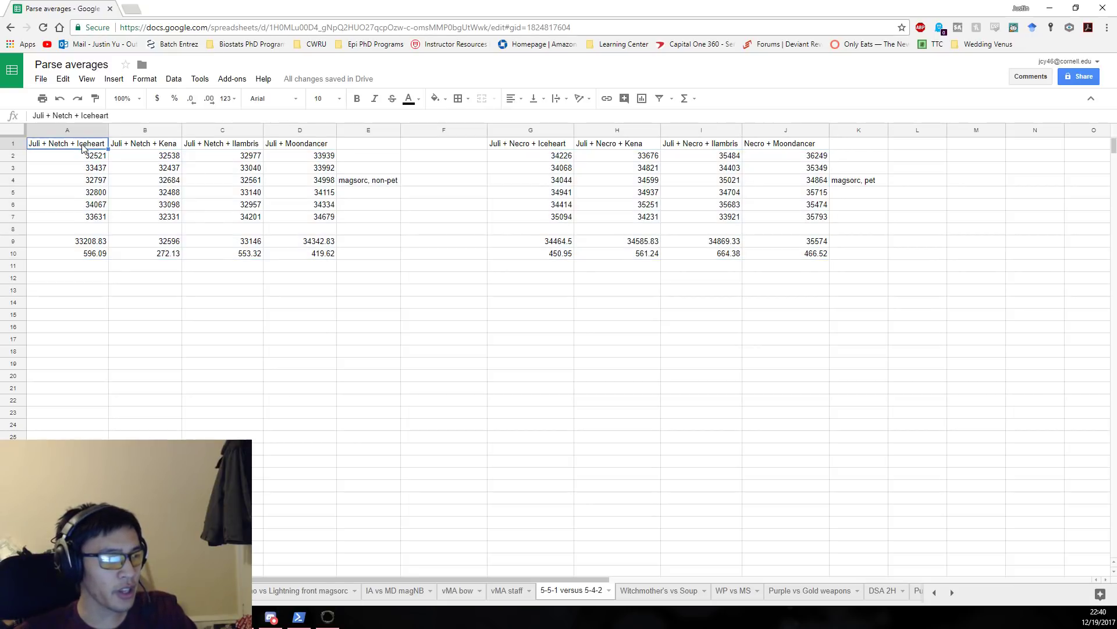
{"action": "left_click", "coordinate": [159, 151]}
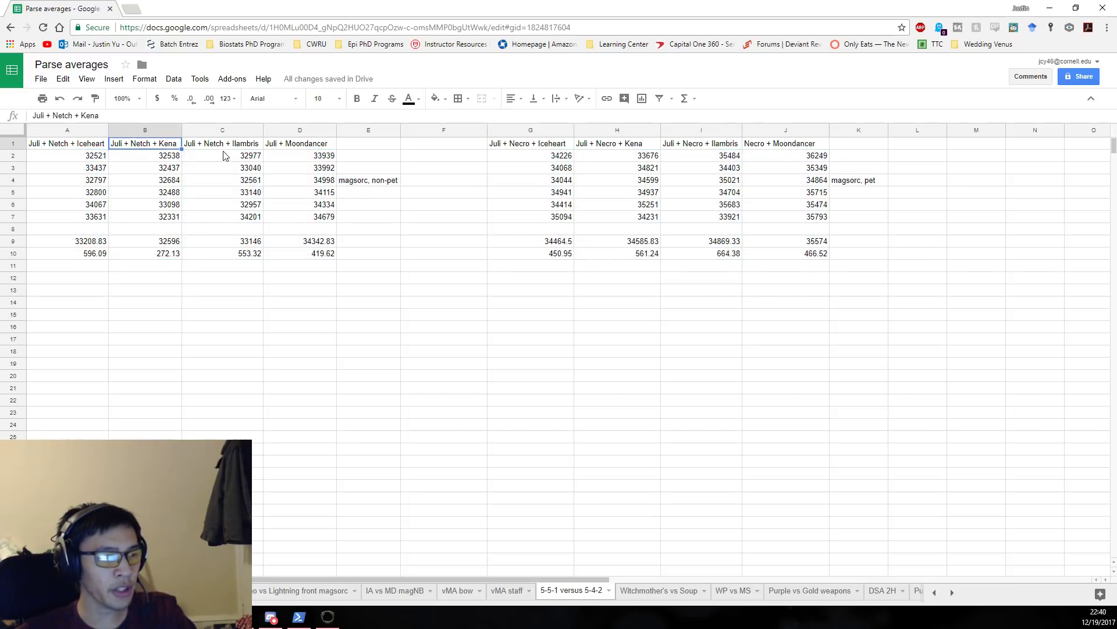
{"action": "left_click", "coordinate": [228, 153]}
{"action": "left_click", "coordinate": [287, 150]}
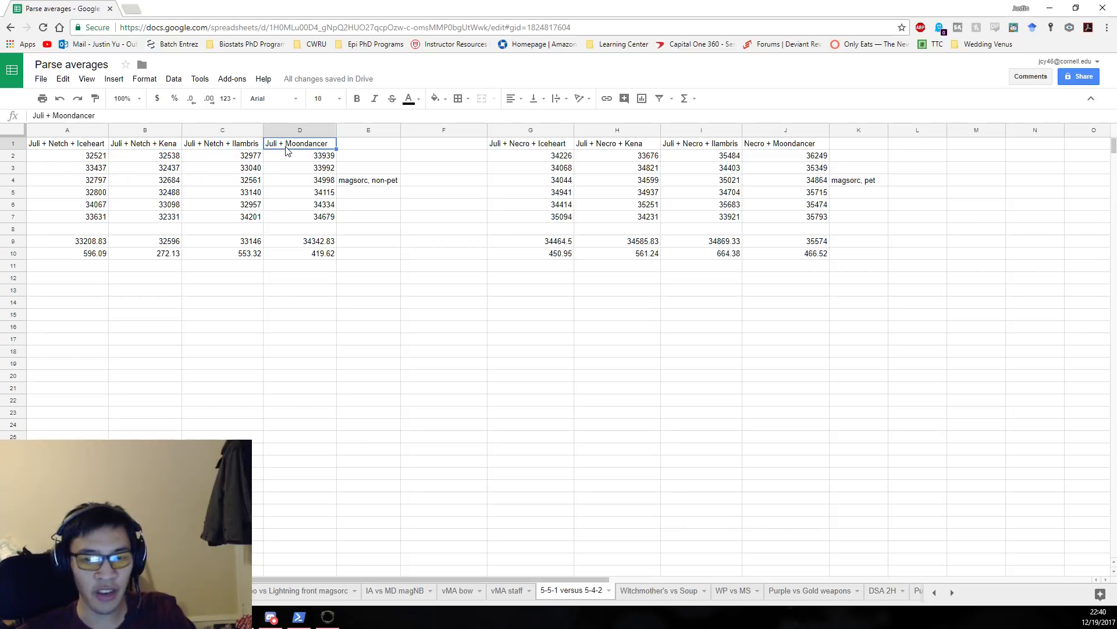
{"action": "left_click", "coordinate": [506, 151]}
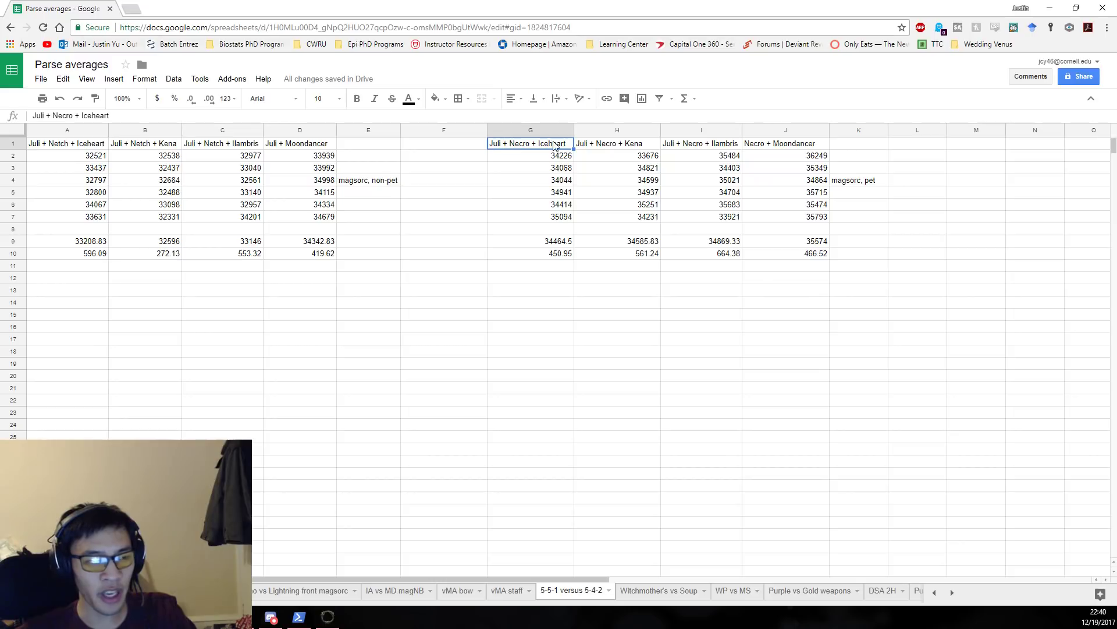
{"action": "left_click", "coordinate": [620, 147]}
{"action": "left_click", "coordinate": [692, 149]}
{"action": "left_click", "coordinate": [770, 146]}
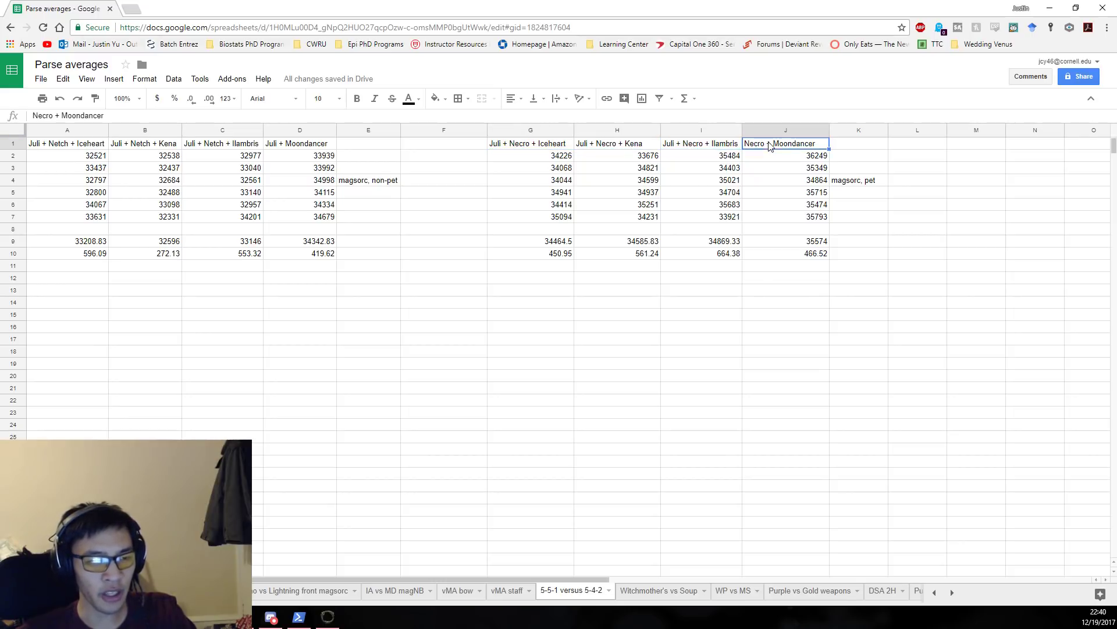
{"action": "left_click", "coordinate": [859, 187]}
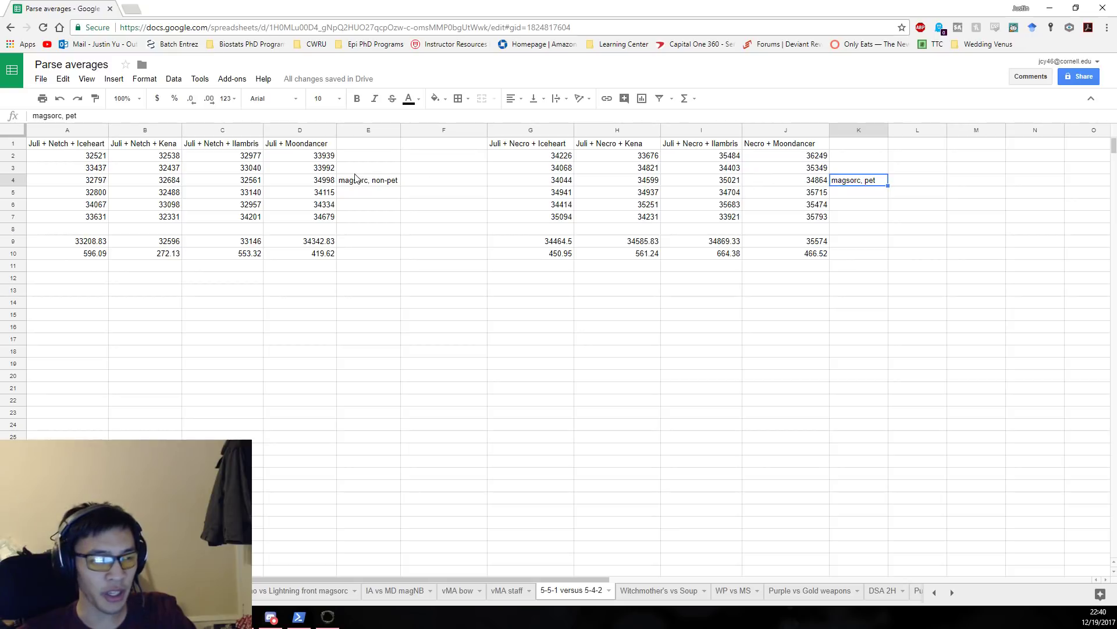
Step: Select the Juli + Moondancer parses in D2:D7 and inspect the averages and standard deviations in columns A and B
{"action": "left_click_drag", "start_coordinate": [329, 163], "coordinate": [317, 217]}
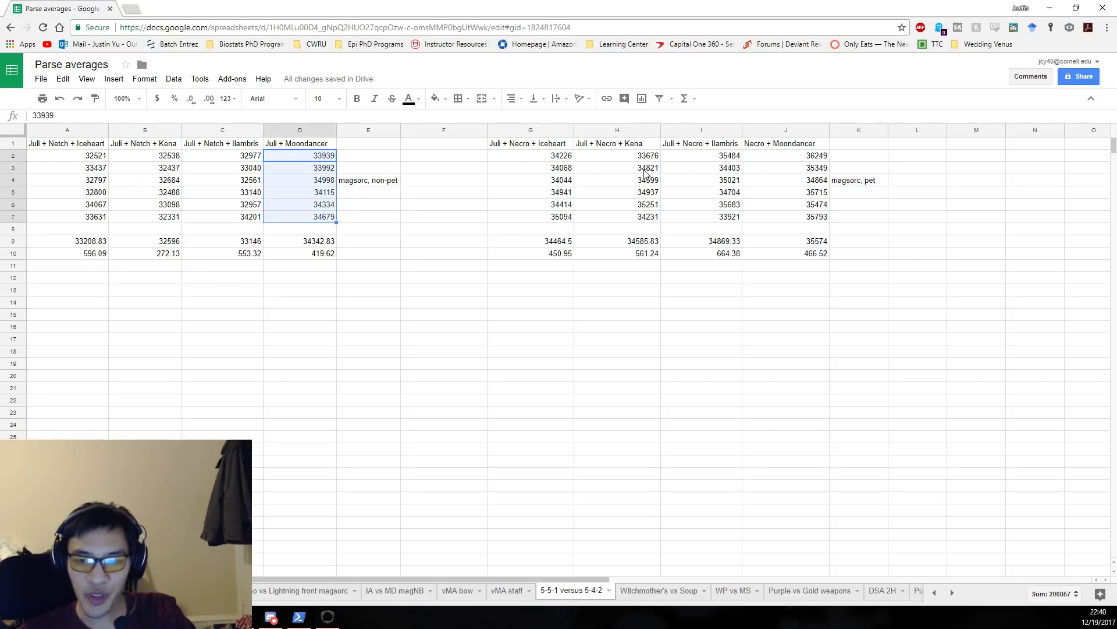
{"action": "left_click", "coordinate": [73, 241]}
{"action": "left_click", "coordinate": [140, 239]}
{"action": "left_click", "coordinate": [155, 254]}
{"action": "left_click", "coordinate": [96, 255]}
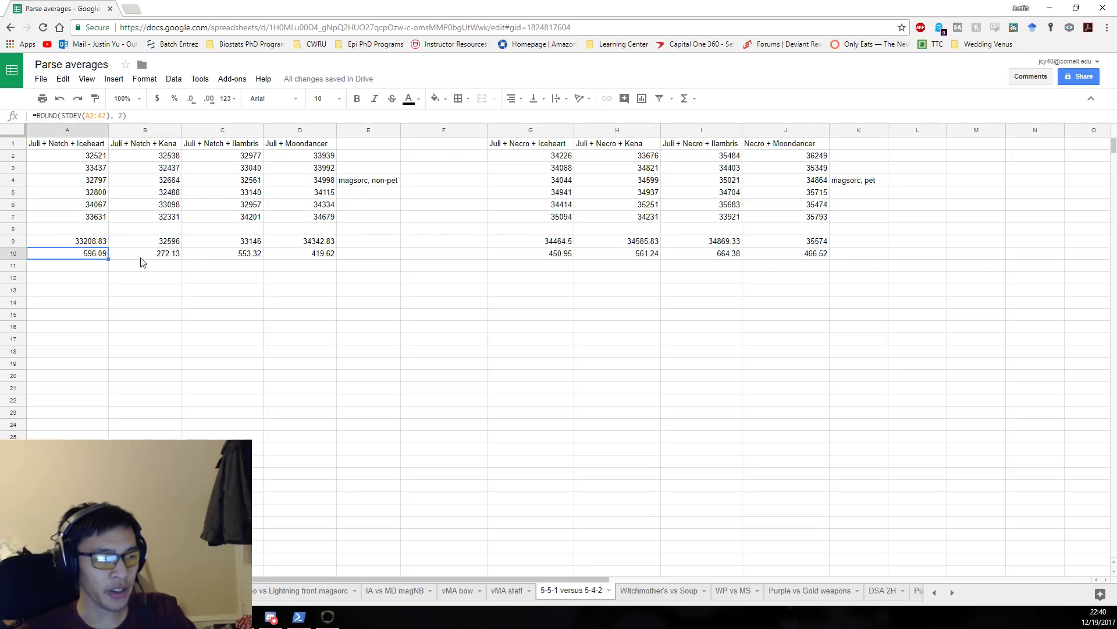
{"action": "left_click", "coordinate": [143, 258]}
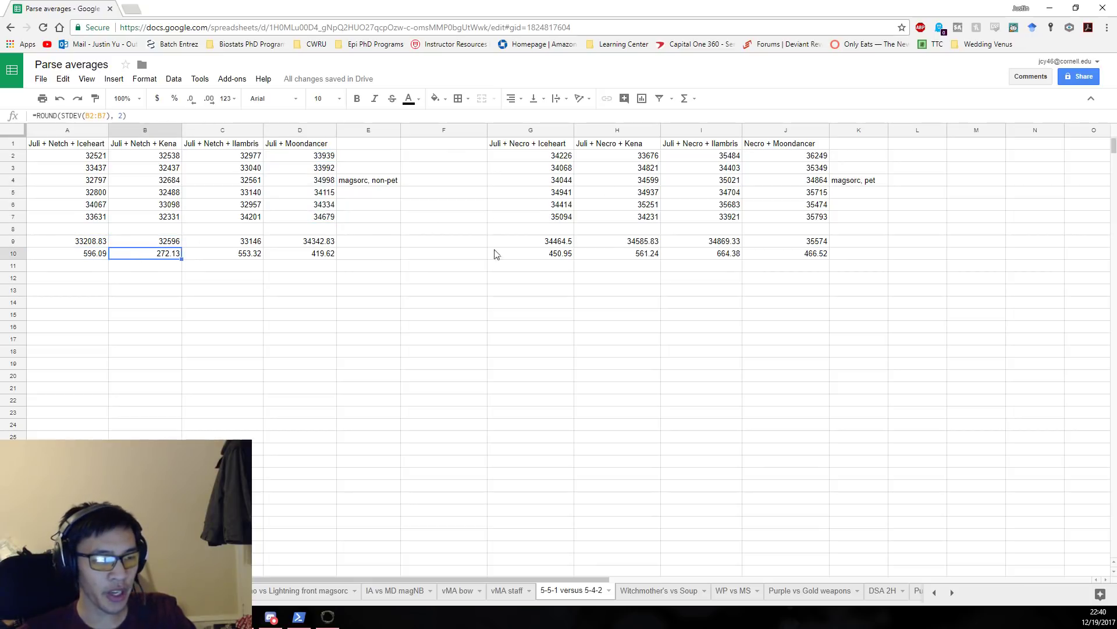
Step: Compare the row 9 averages of the non-pet Netch and Moondancer setups with those of the pet Necro setups
{"action": "left_click", "coordinate": [323, 241]}
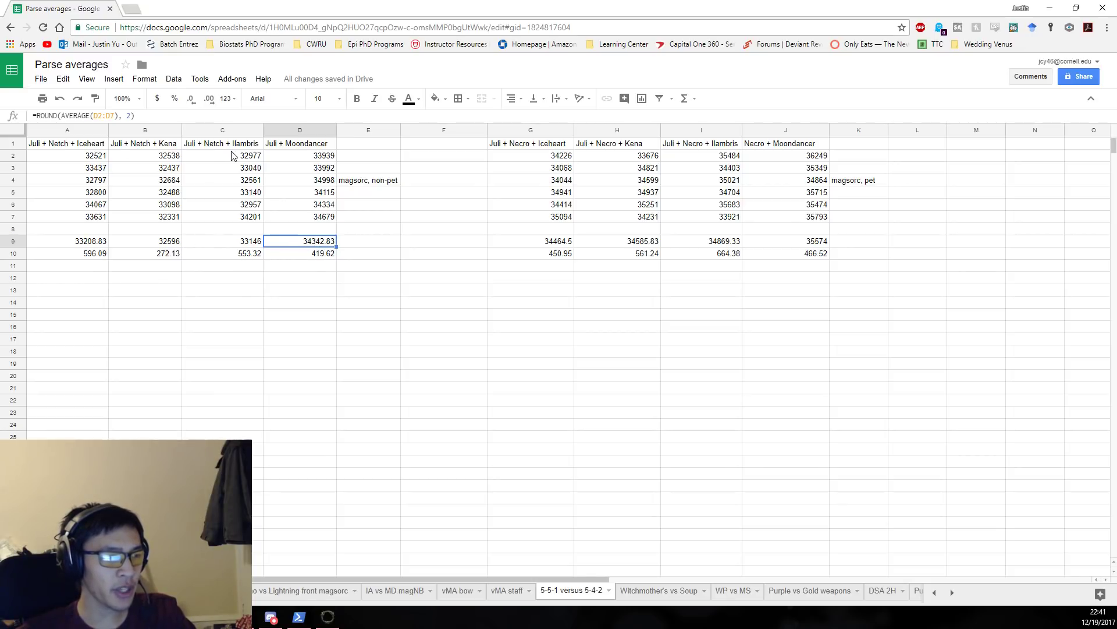
{"action": "left_click", "coordinate": [93, 242]}
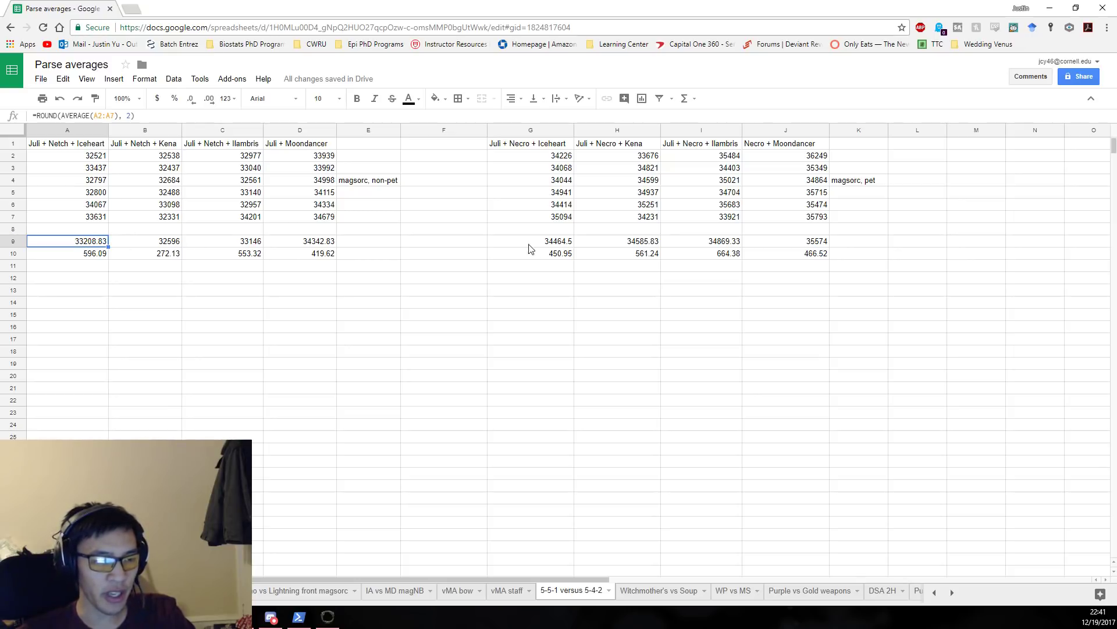
{"action": "left_click", "coordinate": [799, 242]}
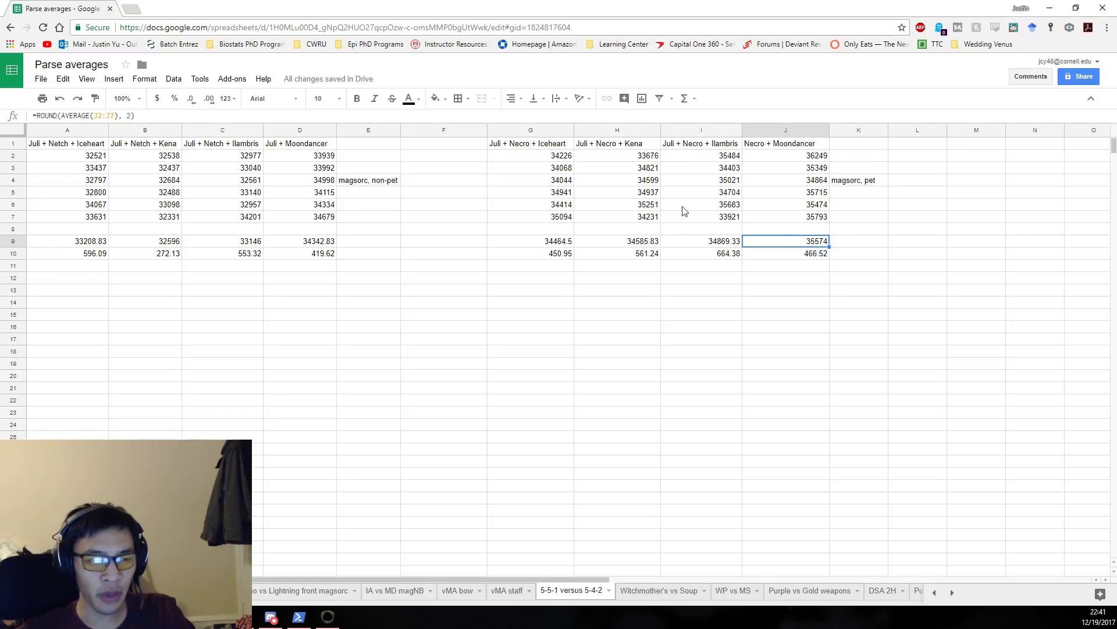
{"action": "left_click", "coordinate": [707, 243]}
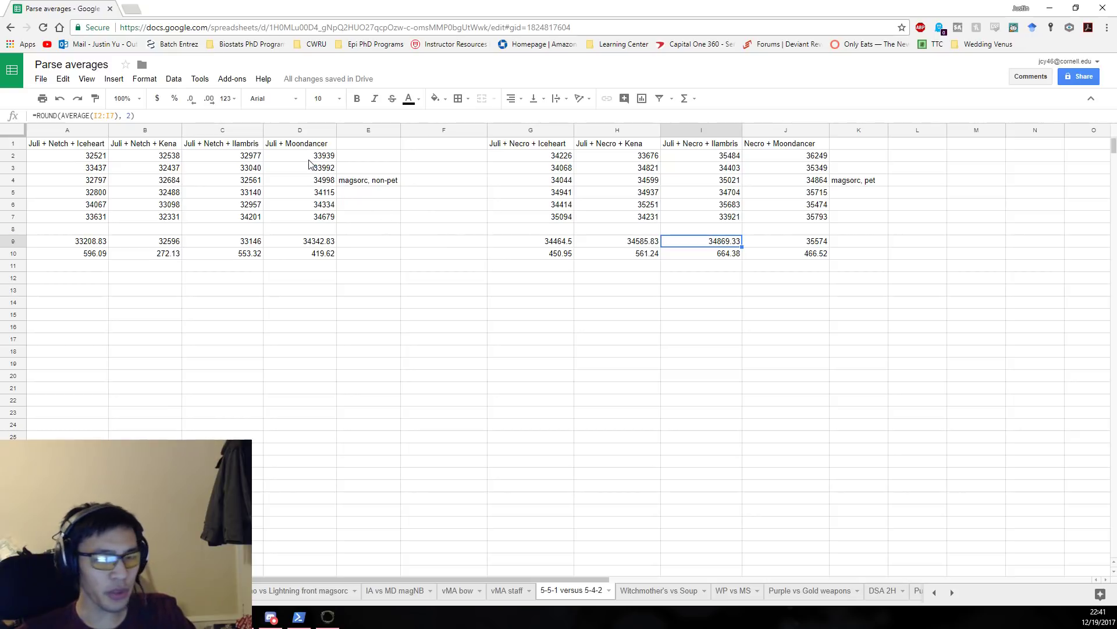
{"action": "left_click", "coordinate": [244, 239]}
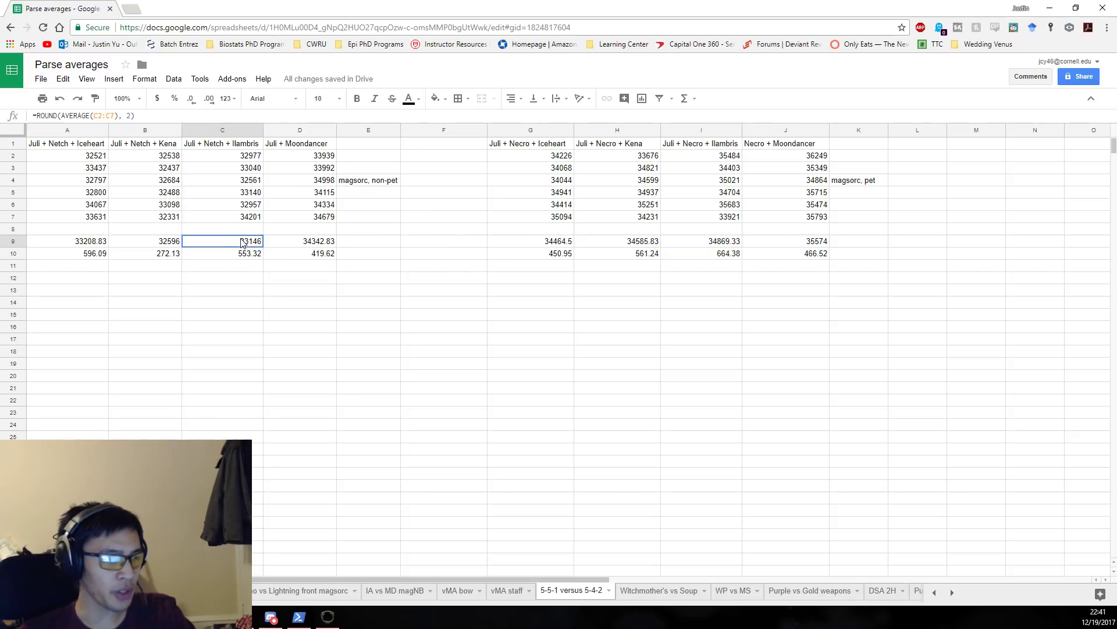
{"action": "left_click", "coordinate": [166, 242]}
{"action": "left_click", "coordinate": [102, 249]}
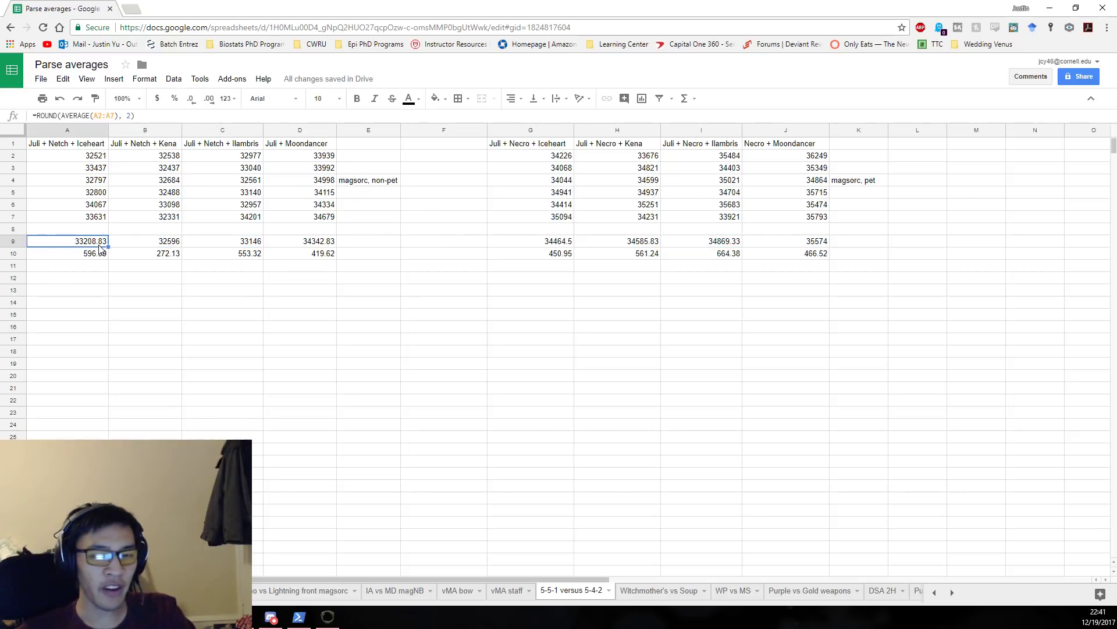
{"action": "left_click", "coordinate": [312, 243]}
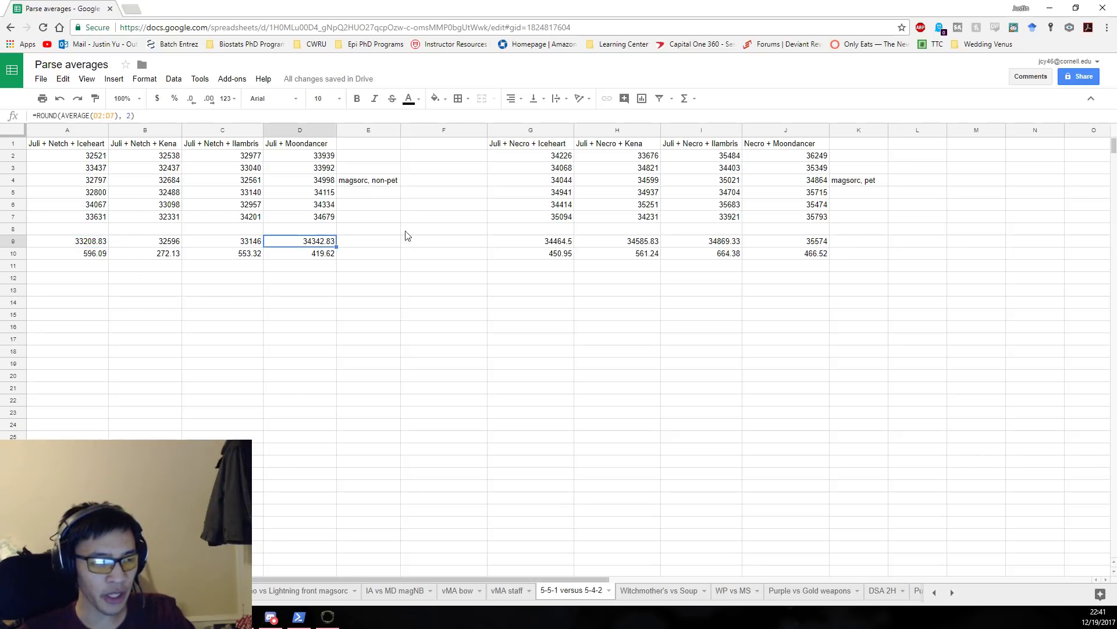
{"action": "left_click", "coordinate": [759, 192]}
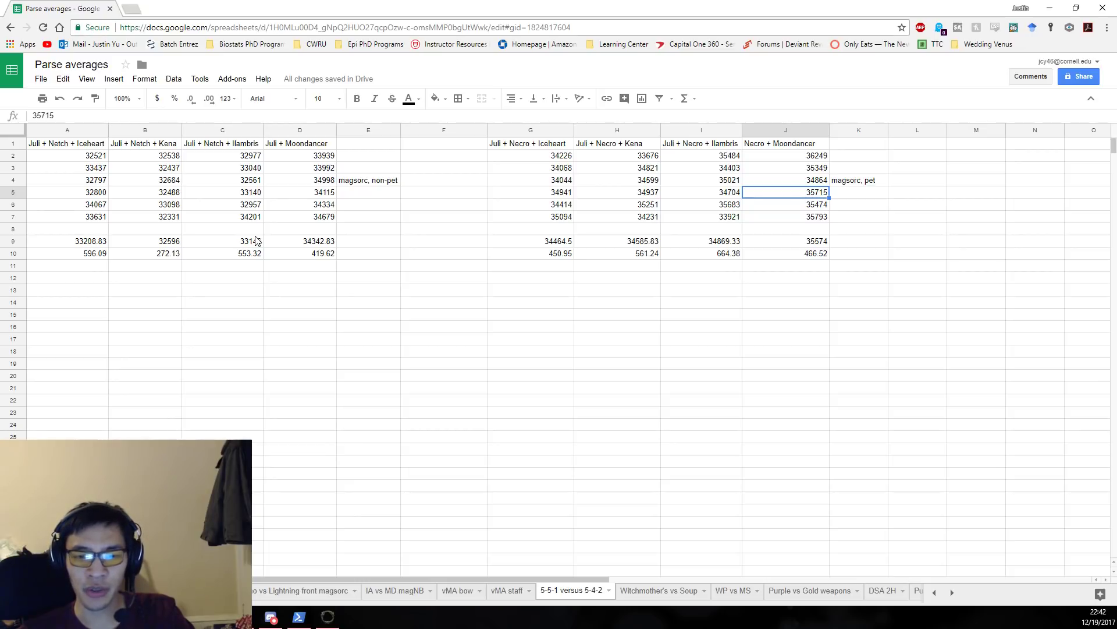
{"action": "left_click", "coordinate": [327, 245]}
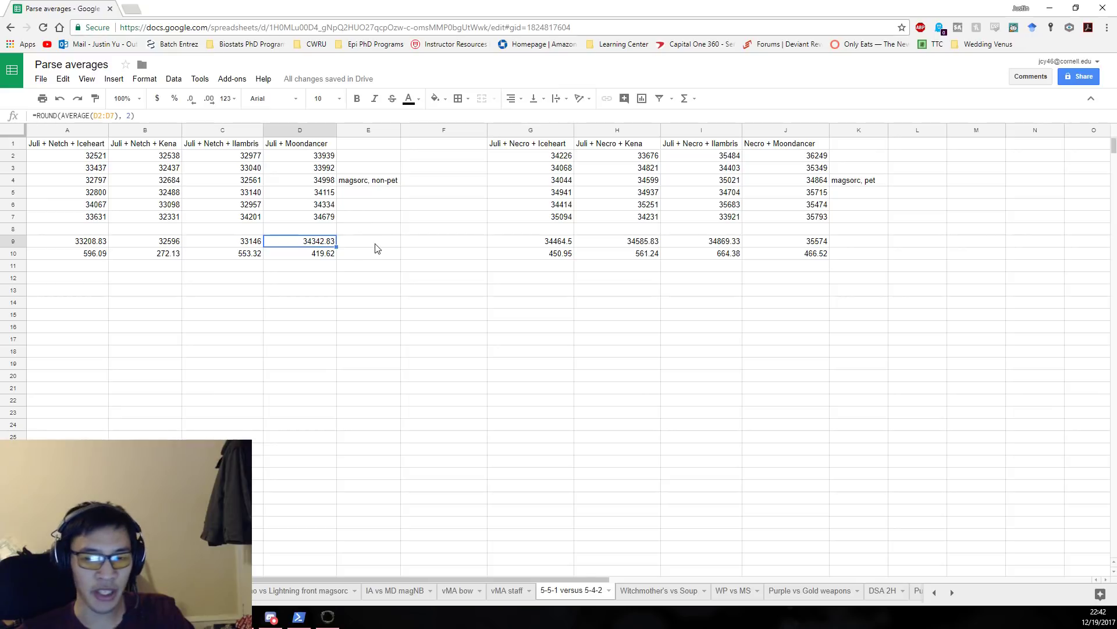